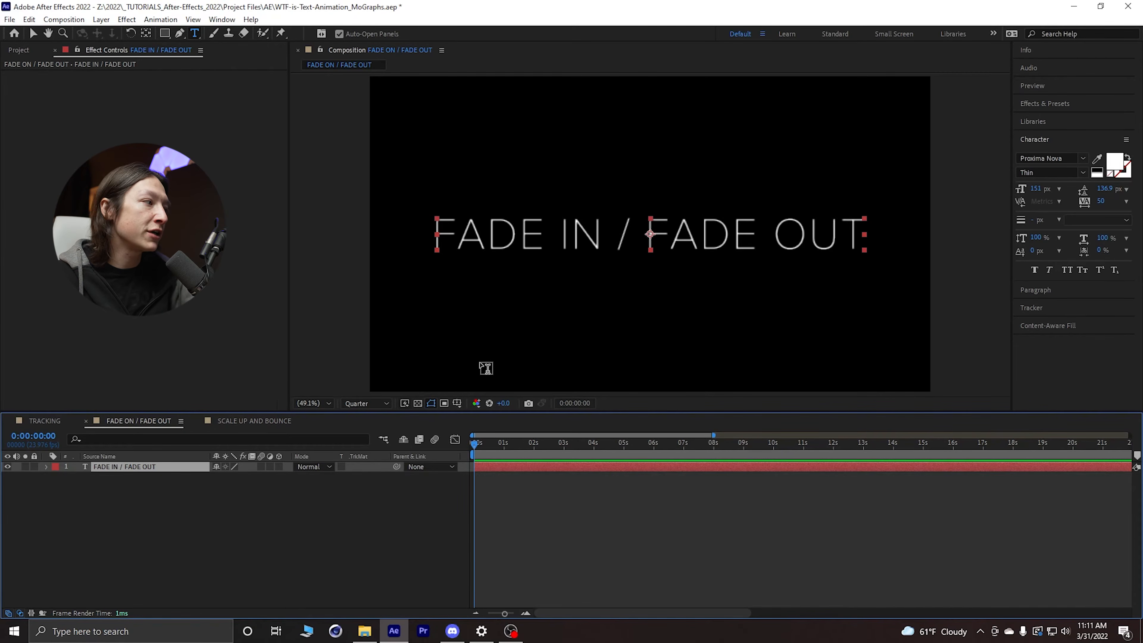
# Step: Add an Opacity animator to the FADE IN / FADE OUT text layer and set its Opacity to 0%
pyautogui.press('v')
pyautogui.click(46, 466)
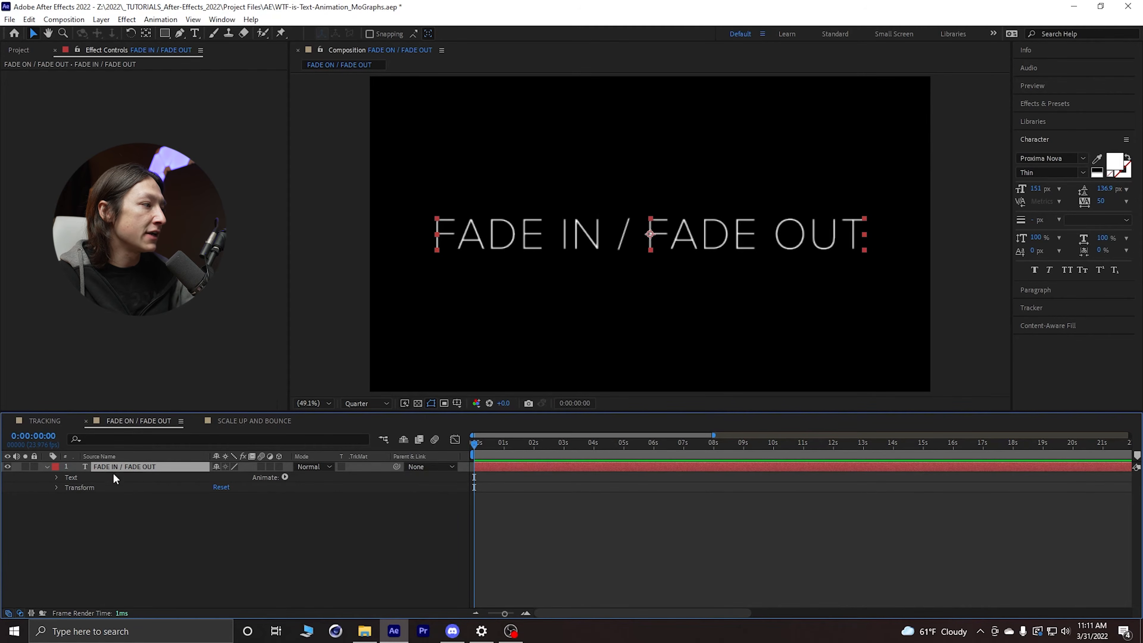
pyautogui.click(73, 476)
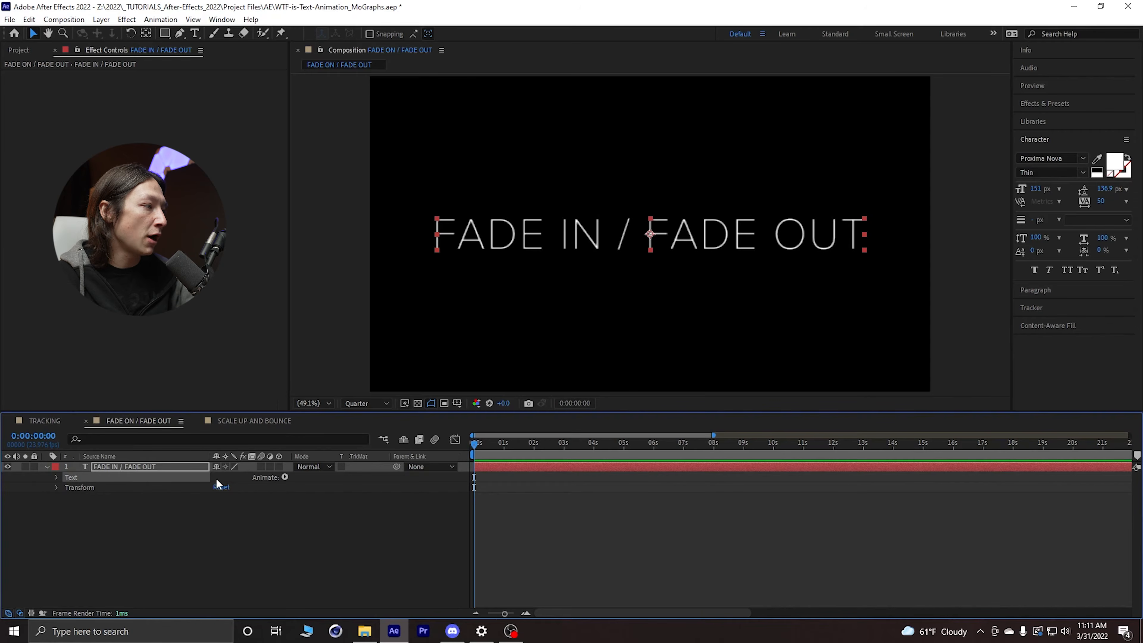
pyautogui.click(285, 477)
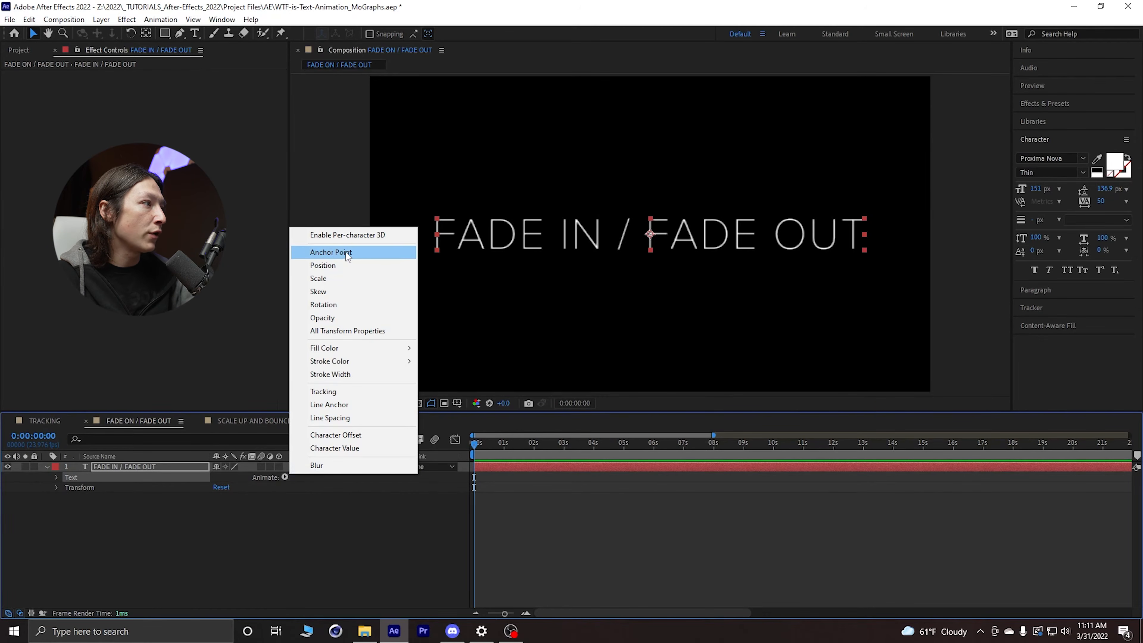
pyautogui.click(321, 318)
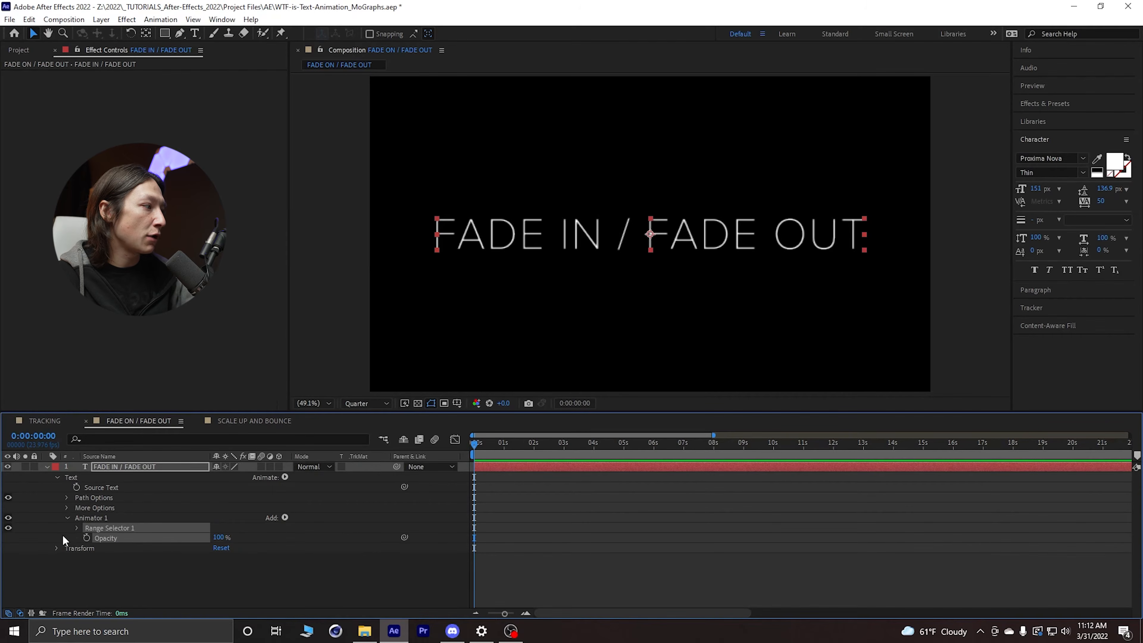
pyautogui.click(94, 516)
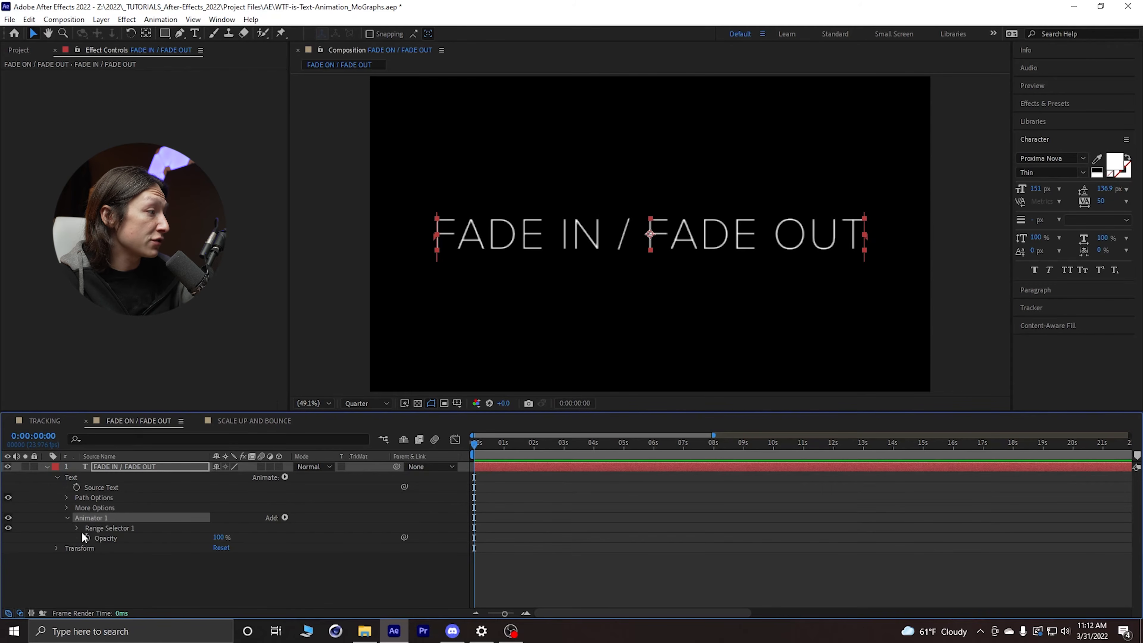
pyautogui.moveTo(221, 538); pyautogui.dragTo(142, 543)
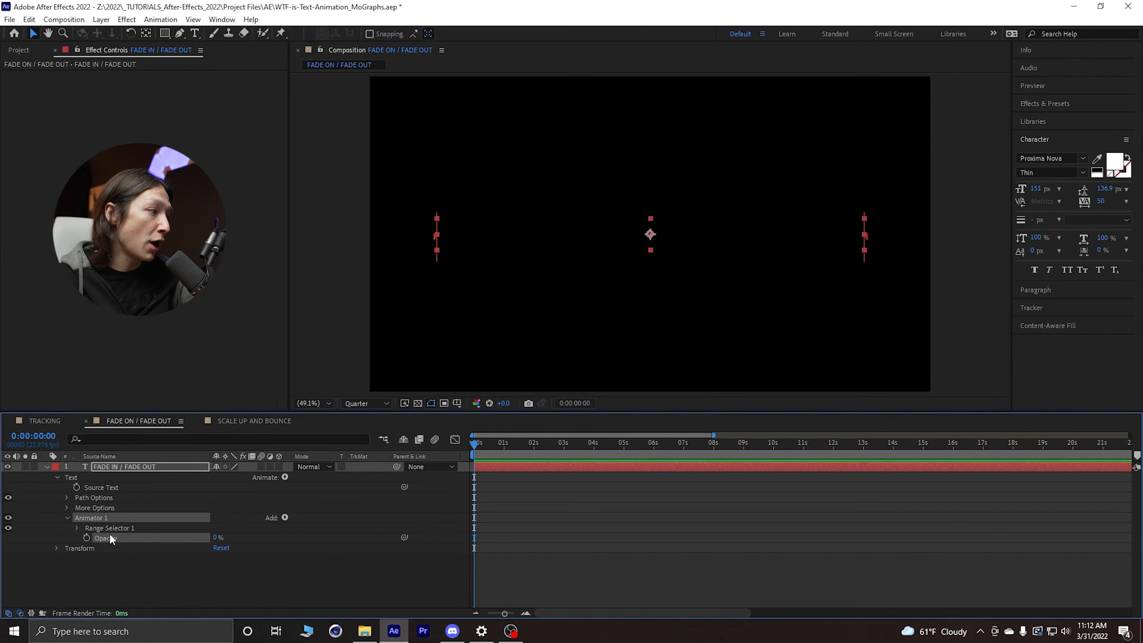
pyautogui.click(87, 538)
pyautogui.click(515, 445)
pyautogui.moveTo(216, 538); pyautogui.dragTo(297, 531)
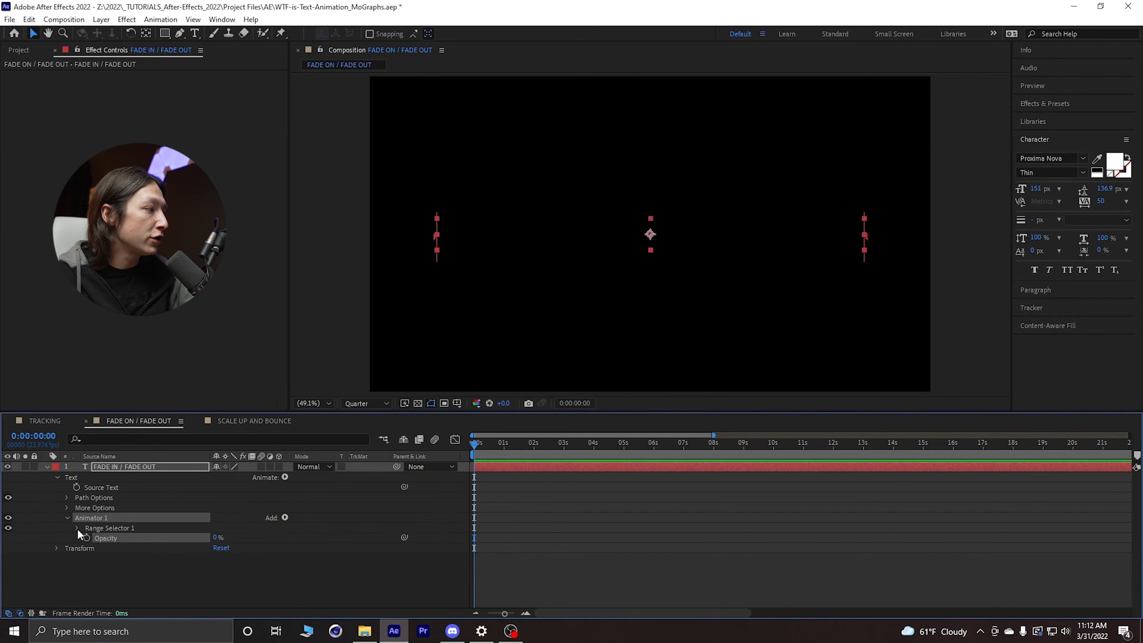
# Step: Set Range Selector 1's advanced Shape to Ramp Up
pyautogui.click(77, 528)
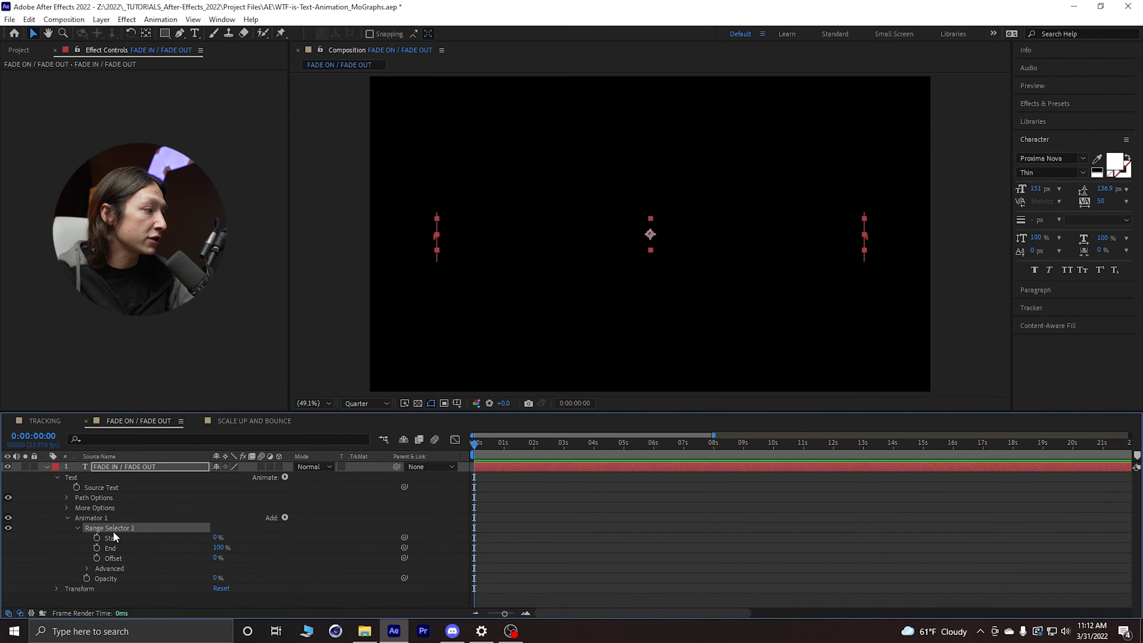
pyautogui.click(86, 569)
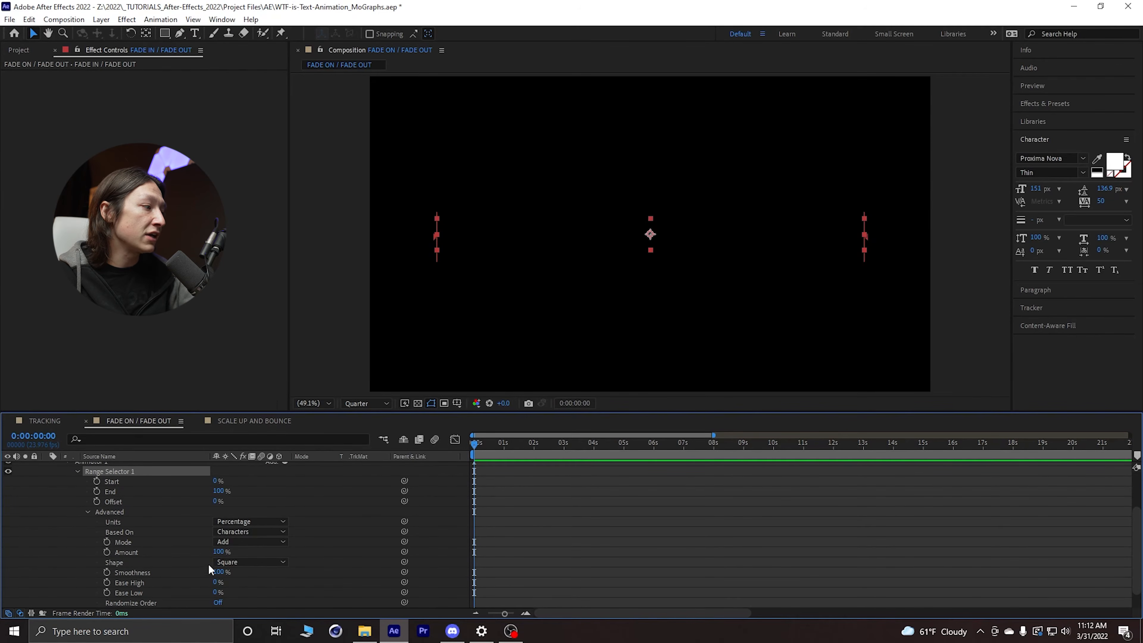
pyautogui.click(227, 563)
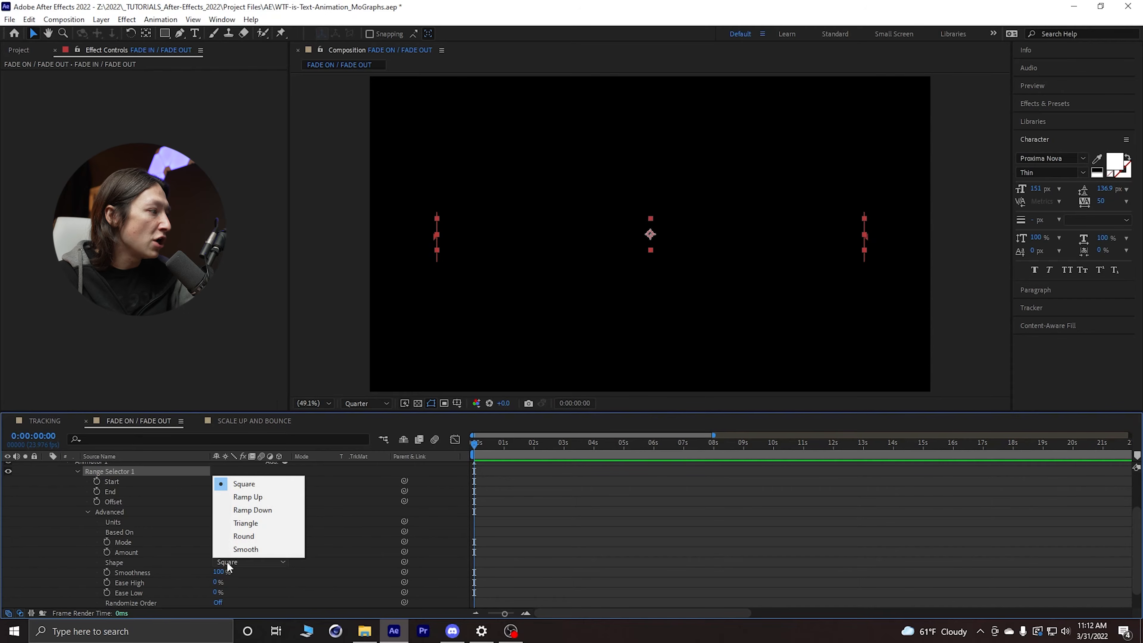
pyautogui.click(257, 496)
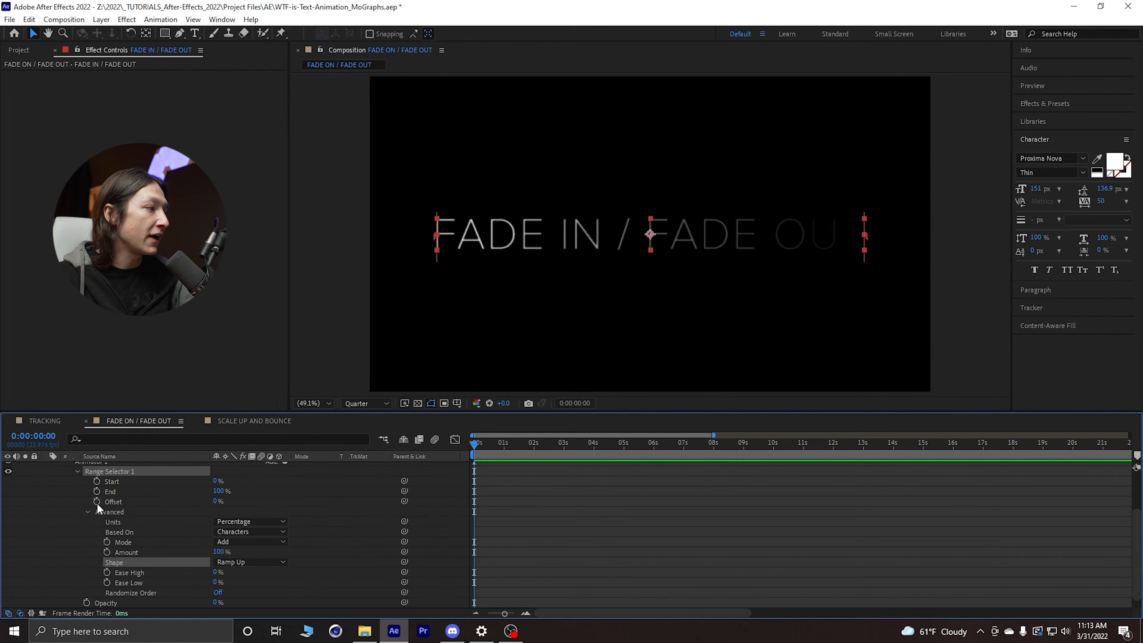
# Step: Keyframe the range selector's Offset at -100% at the start and 100% at 2 seconds
pyautogui.moveTo(216, 502)
pyautogui.mouseDown()
pyautogui.moveTo(305, 506)
pyautogui.moveTo(182, 511)
pyautogui.moveTo(236, 496)
pyautogui.mouseUp()
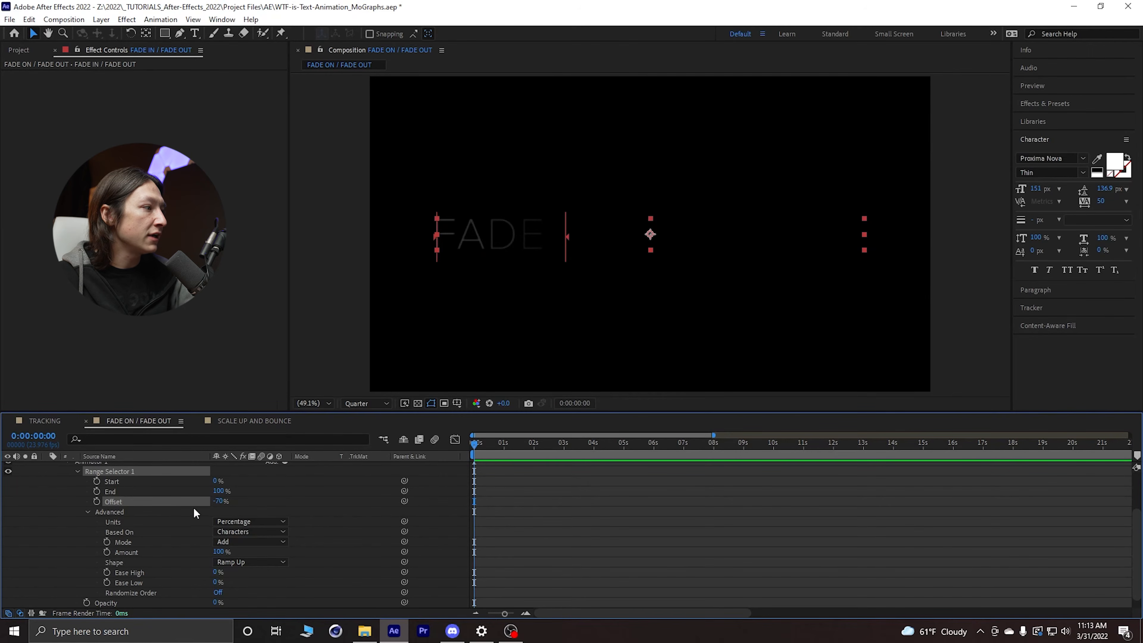
pyautogui.moveTo(218, 501)
pyautogui.mouseDown()
pyautogui.moveTo(243, 497)
pyautogui.moveTo(224, 497)
pyautogui.mouseUp()
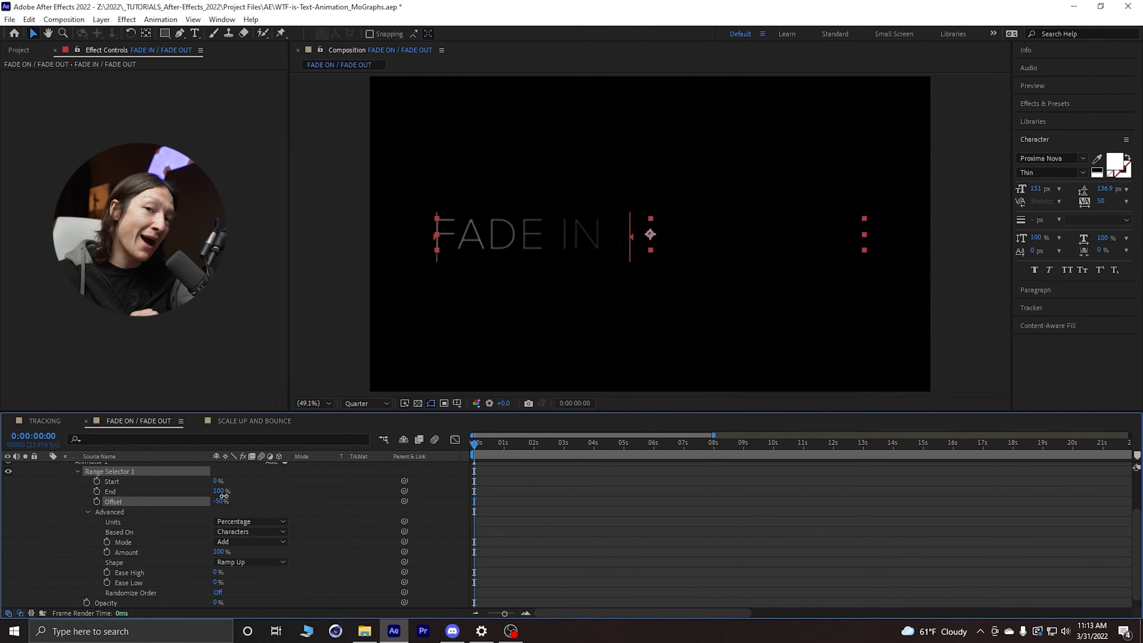
pyautogui.moveTo(223, 497); pyautogui.dragTo(155, 503)
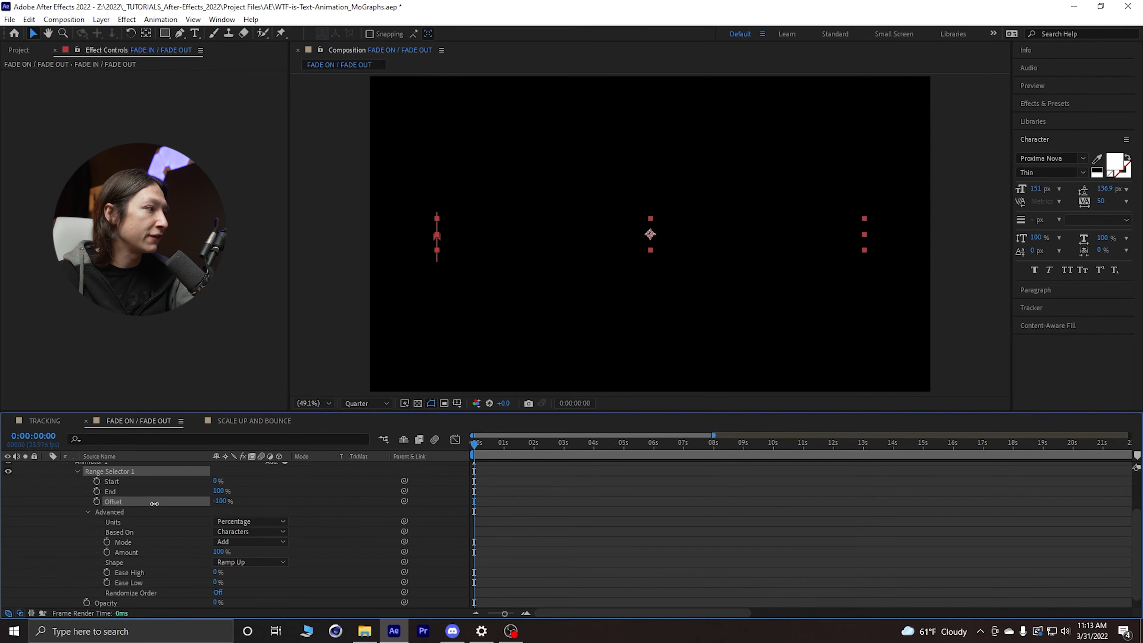
pyautogui.click(96, 501)
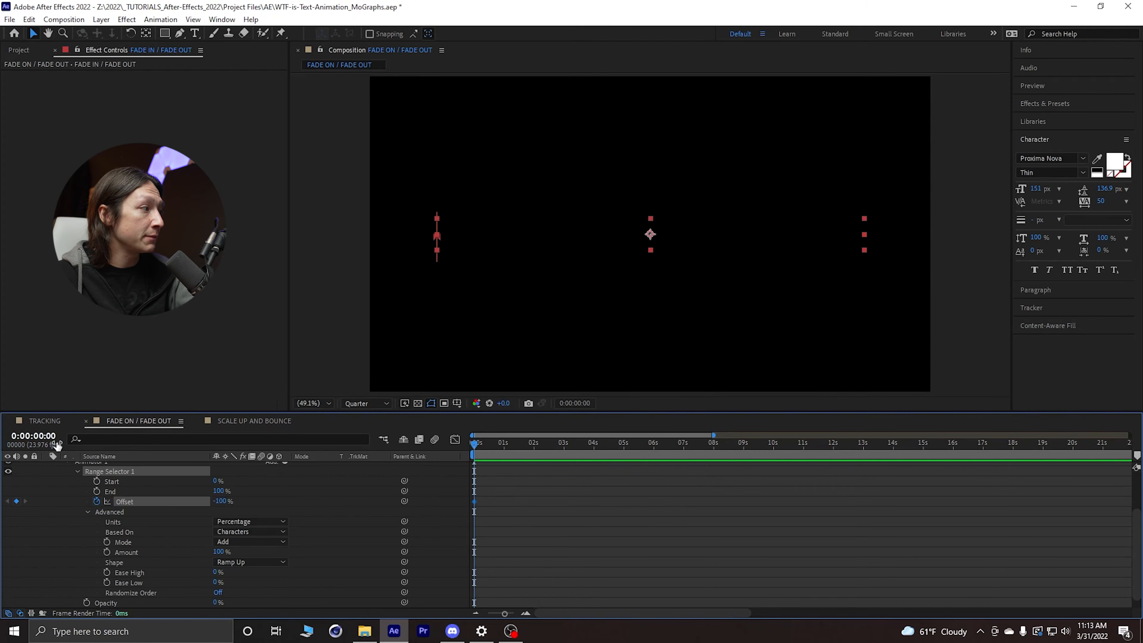
pyautogui.moveTo(485, 446); pyautogui.dragTo(534, 445)
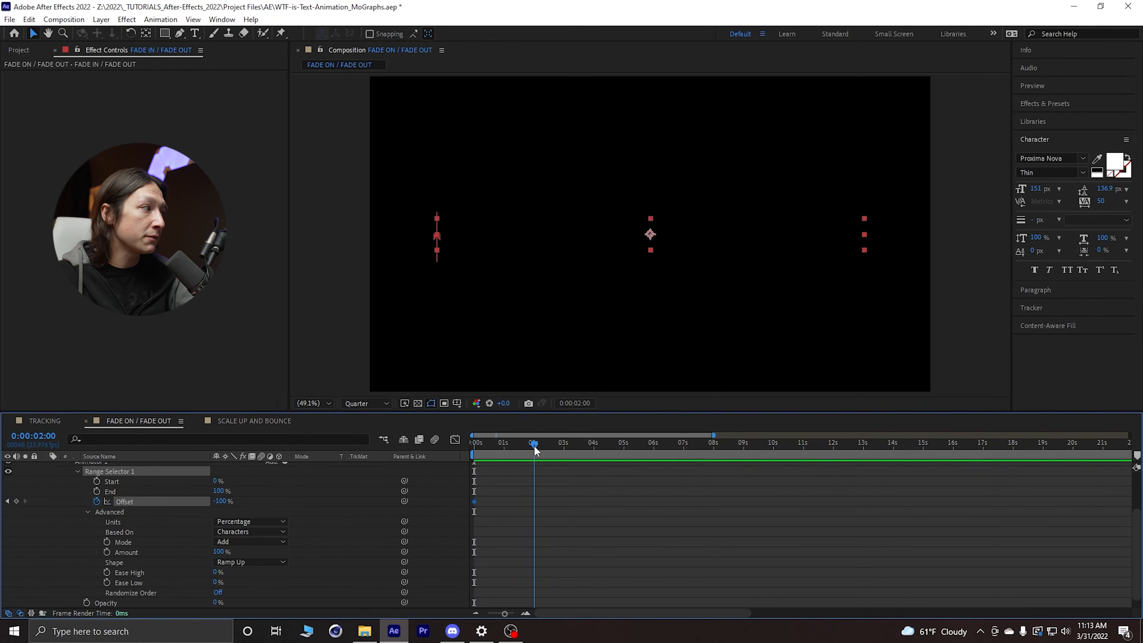
pyautogui.moveTo(220, 501); pyautogui.dragTo(487, 512)
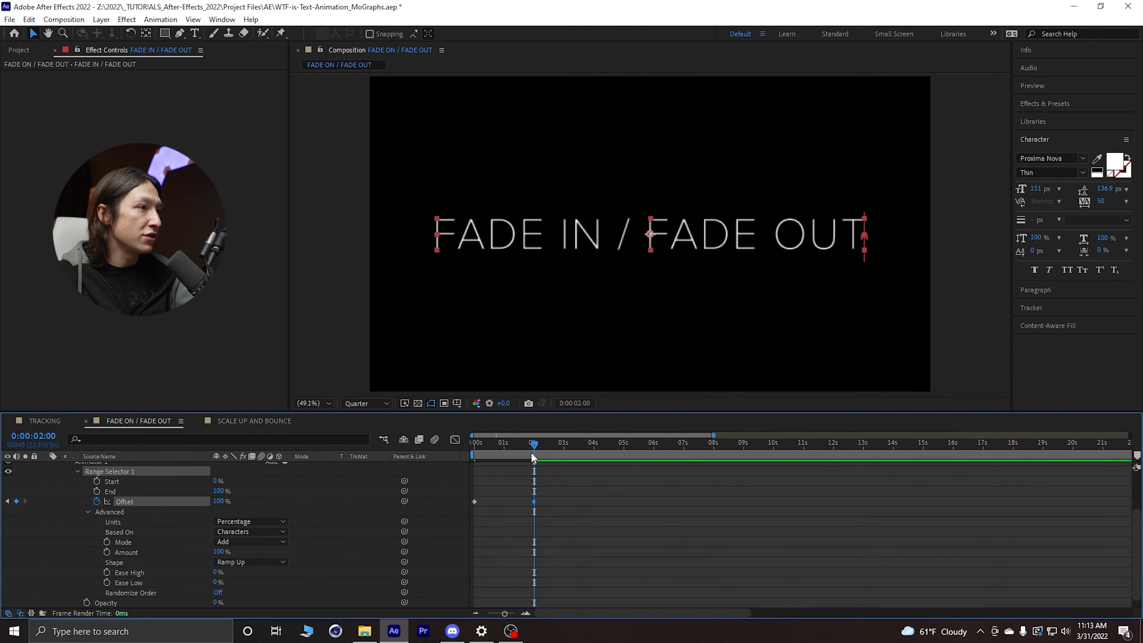
# Step: Return to the start of the timeline and preview the fade-in animation
pyautogui.moveTo(531, 453); pyautogui.dragTo(476, 444)
pyautogui.press('space')
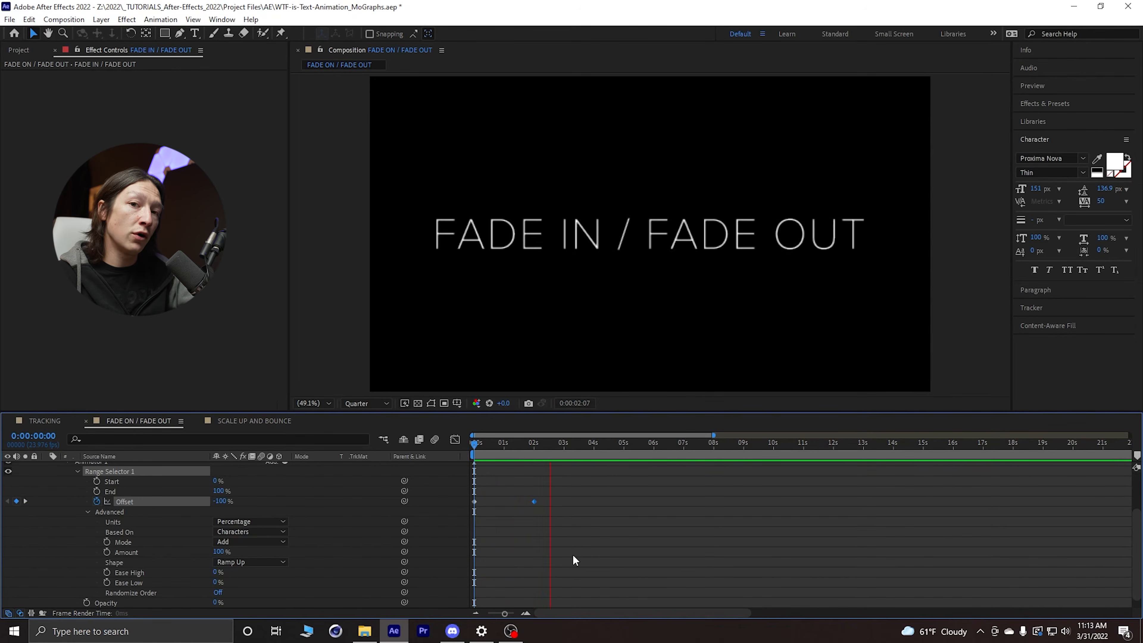
pyautogui.press('space')
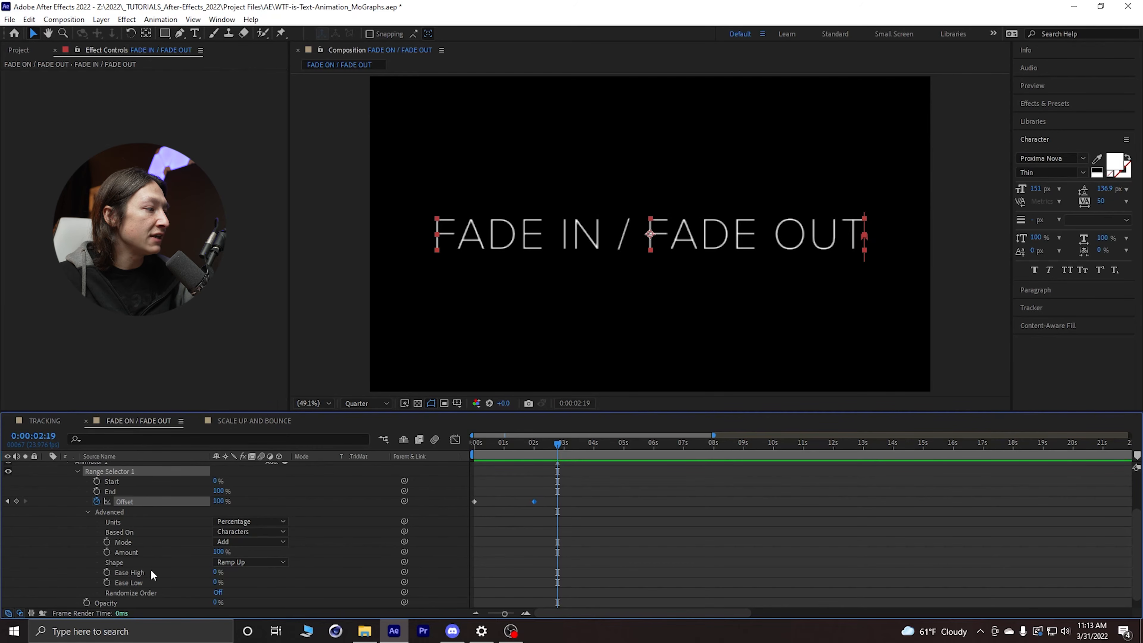
# Step: Set the range selector's Ease High and Ease Low both to 70%
pyautogui.click(215, 571)
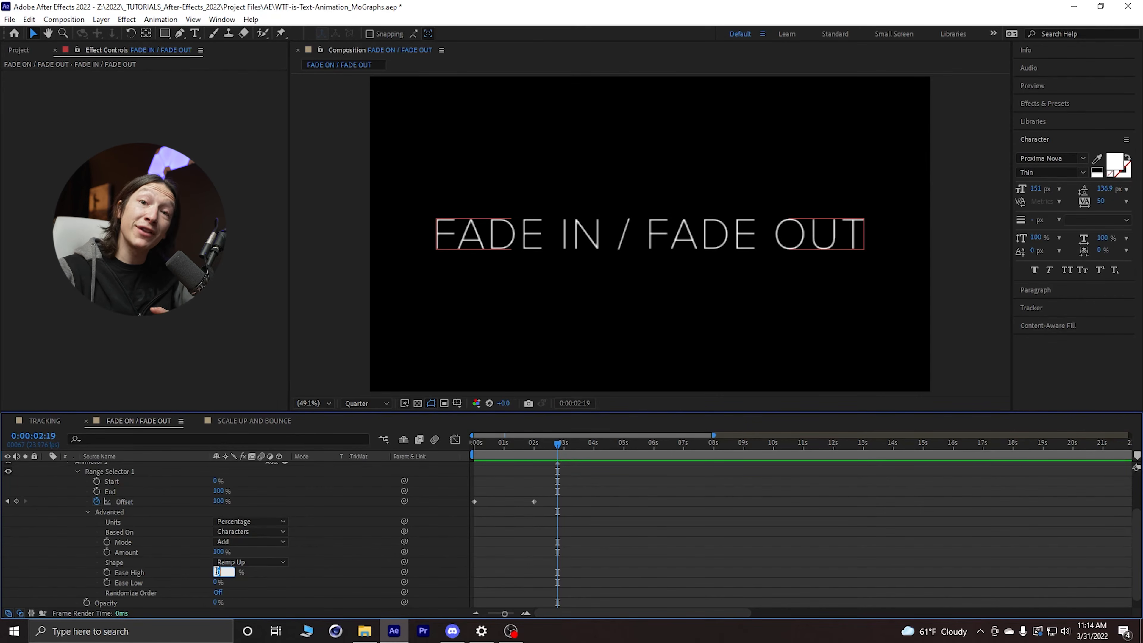
pyautogui.write('70')
pyautogui.press('Tab')
pyautogui.write('70')
pyautogui.press('Return')
# Step: Go back to the beginning and play the eased fade-in to review it
pyautogui.moveTo(507, 454); pyautogui.dragTo(479, 451)
pyautogui.press('Home')
pyautogui.press('space')
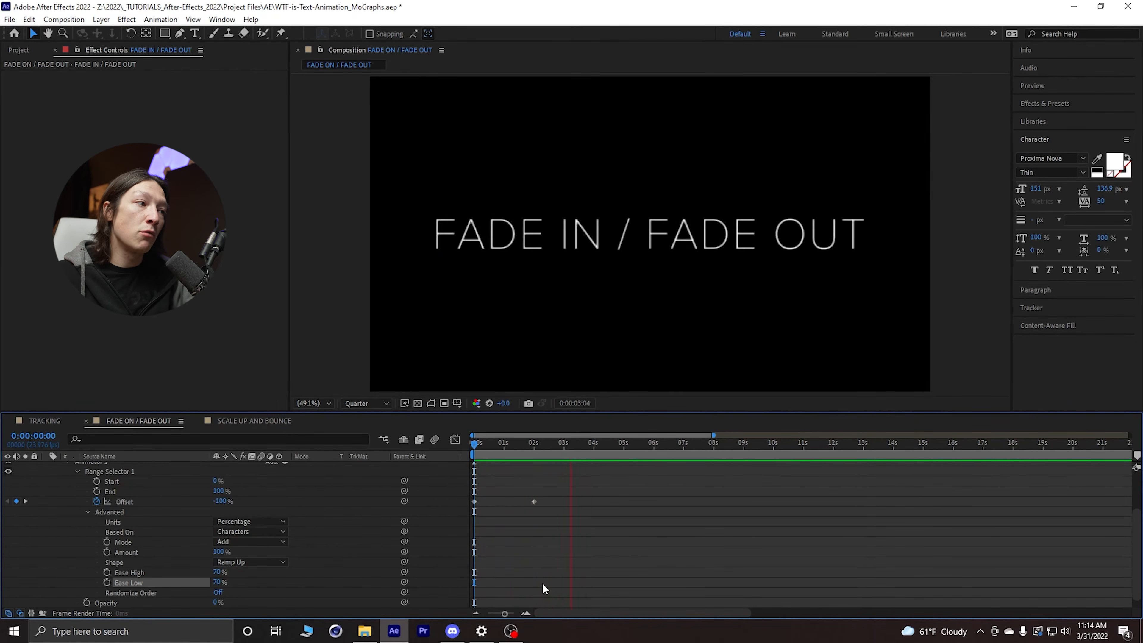
pyautogui.press('space')
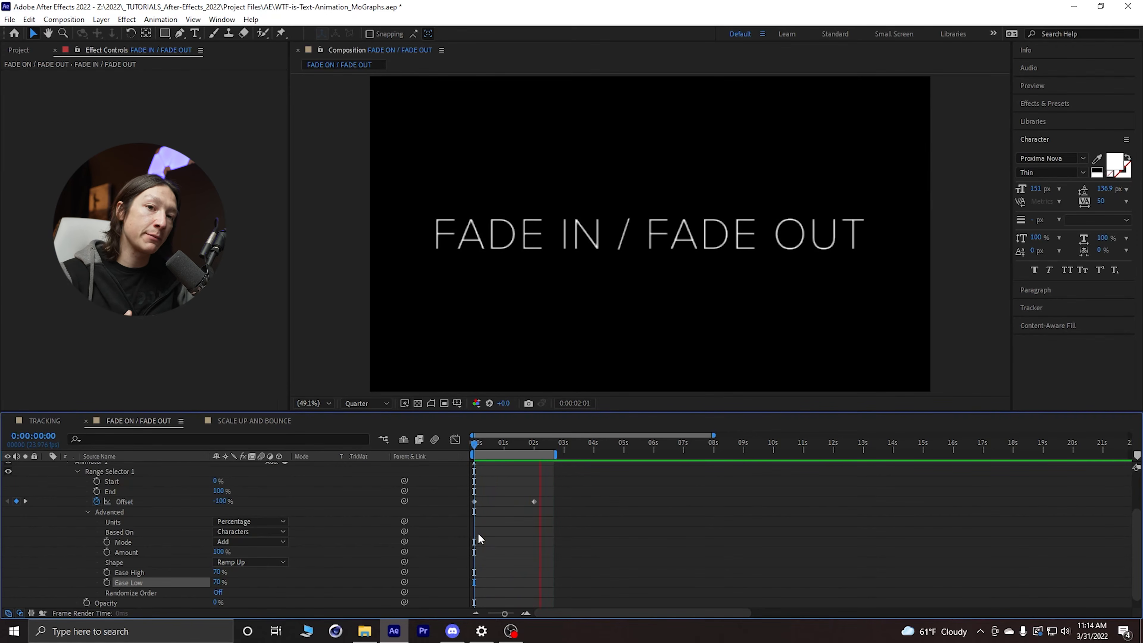
pyautogui.press('space')
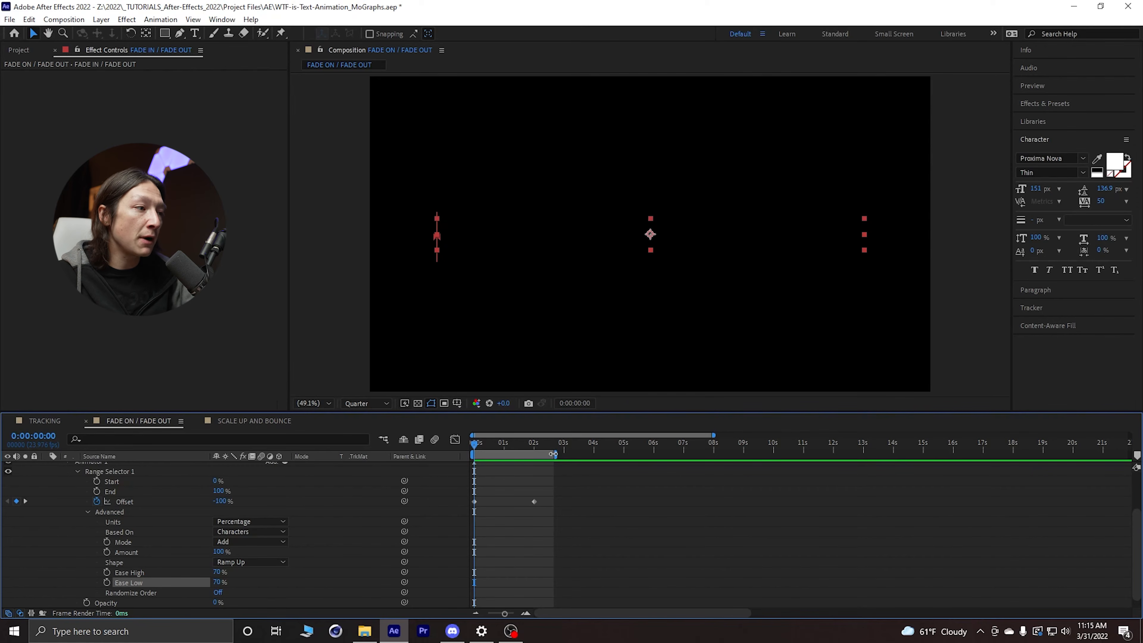
# Step: Extend the work area to about 8 seconds and duplicate Animator 1
pyautogui.moveTo(558, 454); pyautogui.dragTo(715, 451)
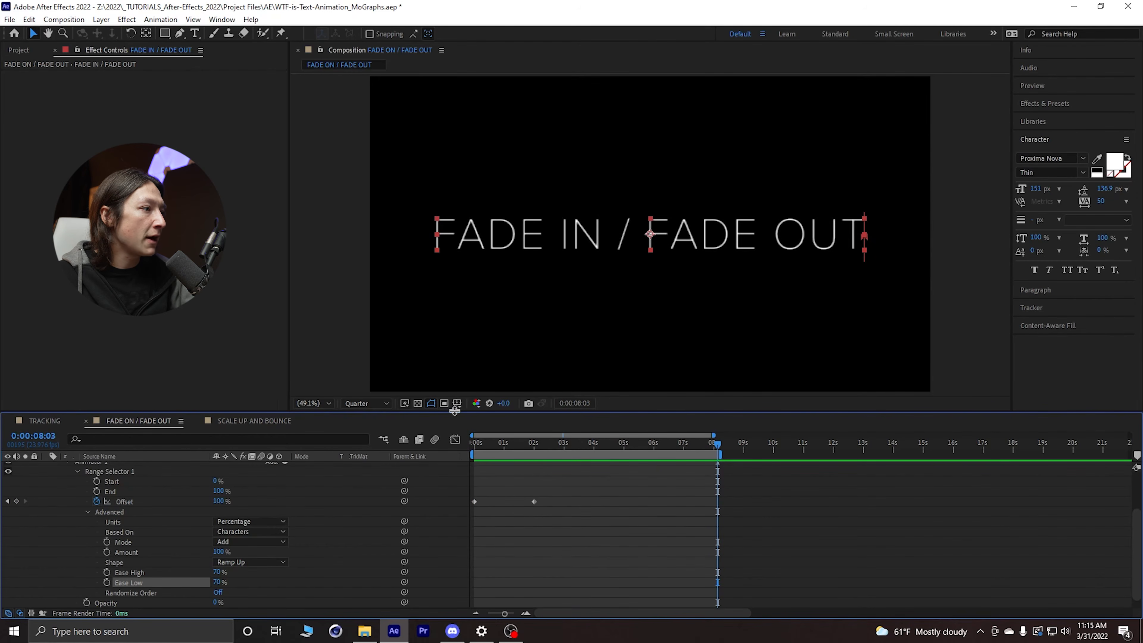
pyautogui.moveTo(454, 411); pyautogui.dragTo(452, 360)
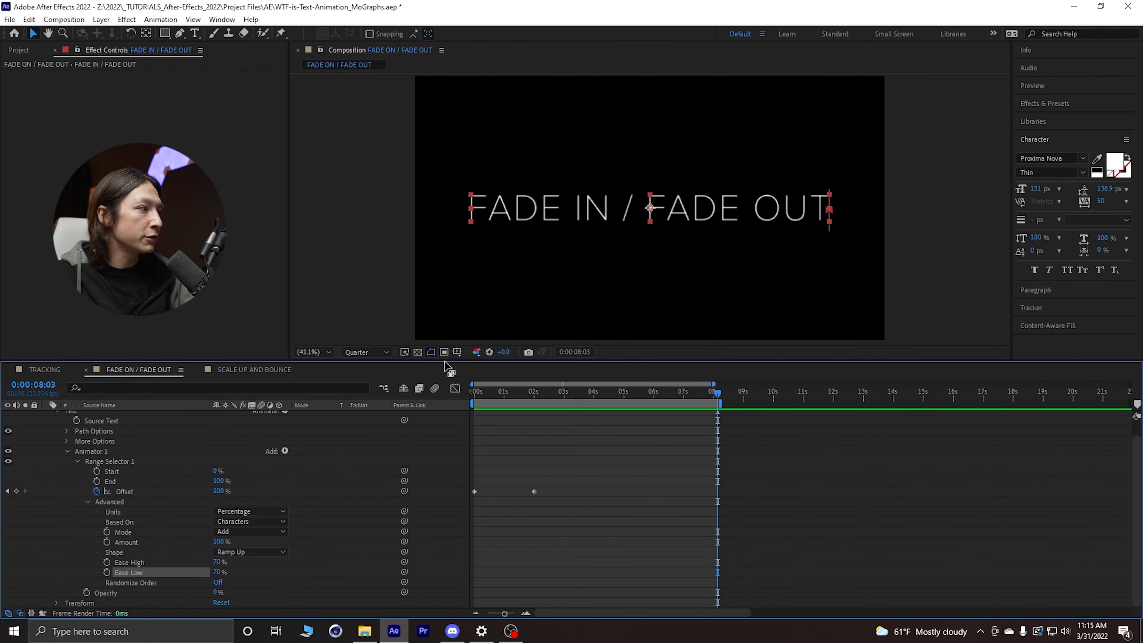
pyautogui.click(95, 450)
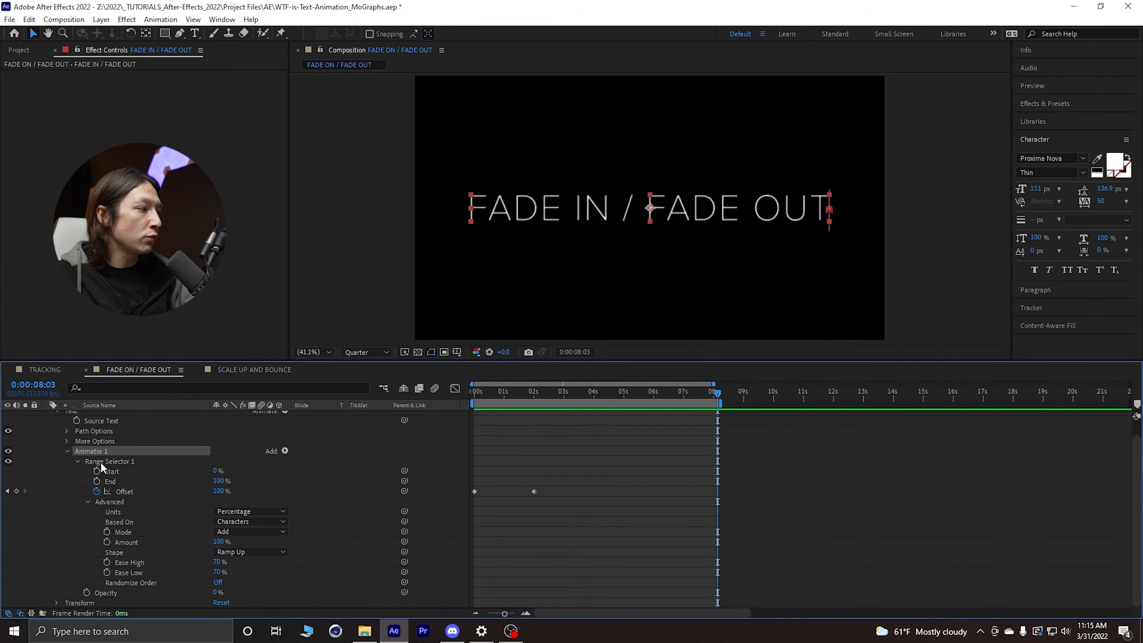
pyautogui.hotkey('ctrl', 'd')
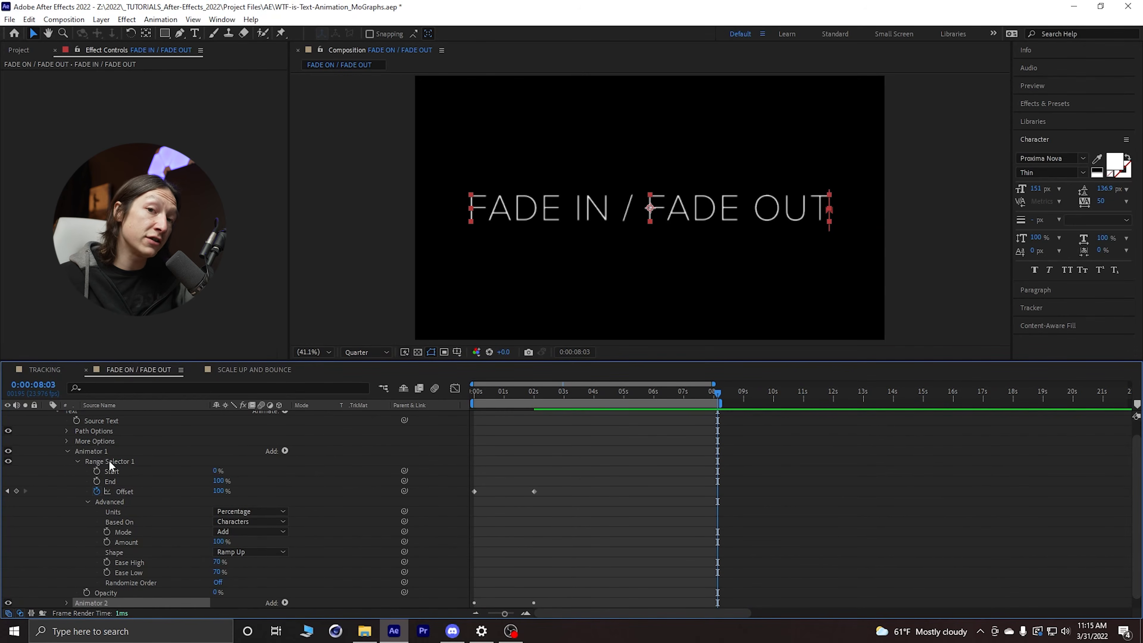
# Step: Return to the start and preview the animation with both animators
pyautogui.scroll(-1, 240, 515)
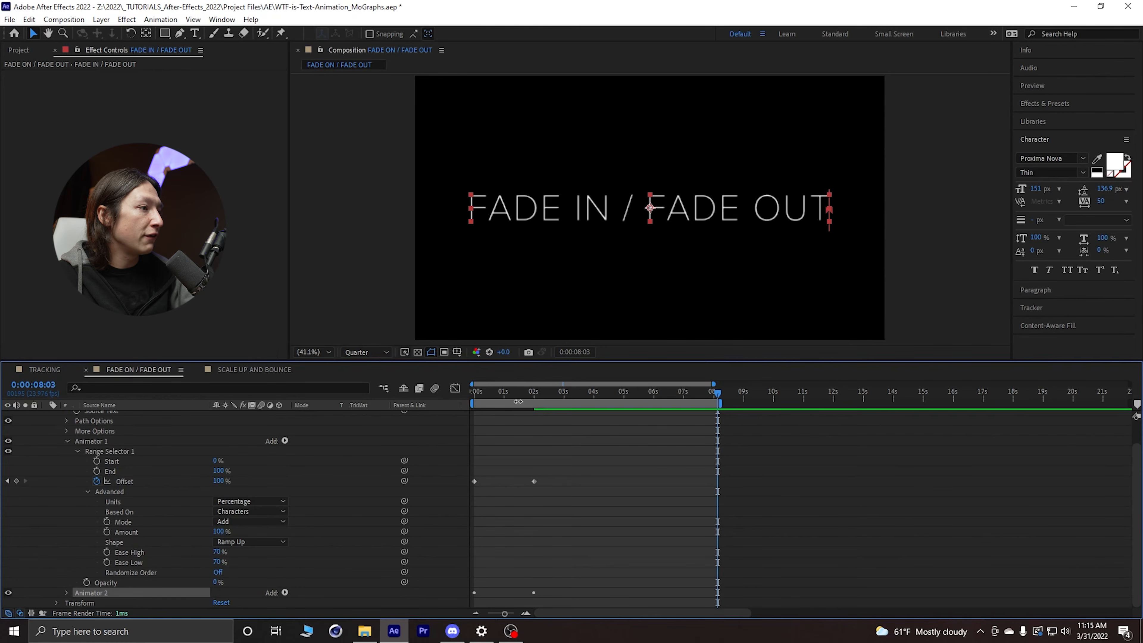
pyautogui.moveTo(518, 401); pyautogui.dragTo(452, 395)
pyautogui.press('space')
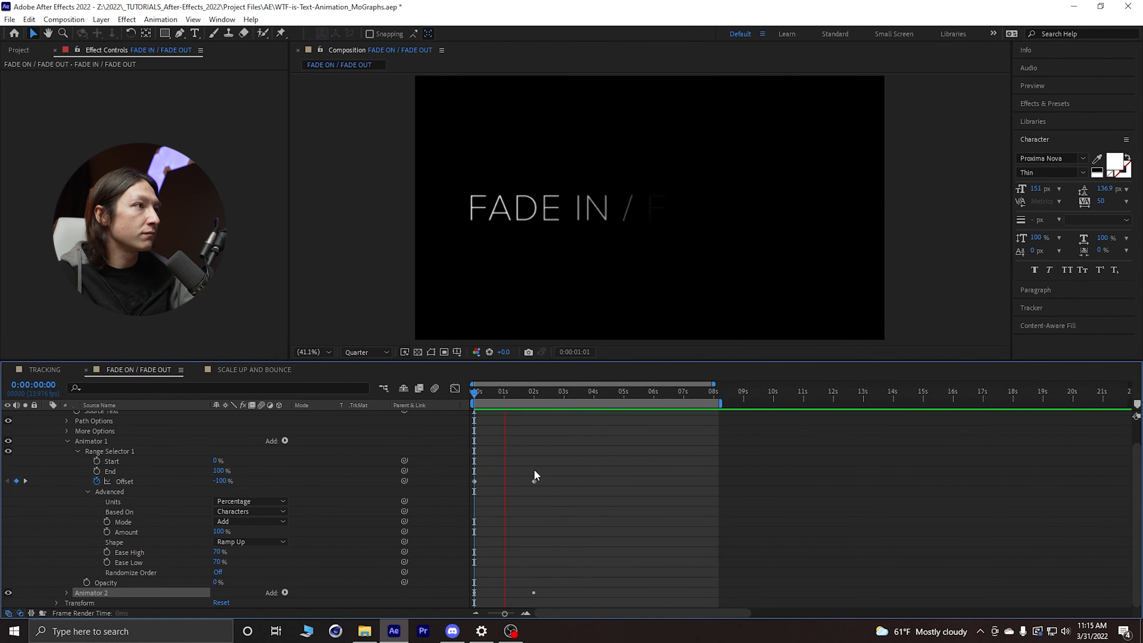
pyautogui.press('space')
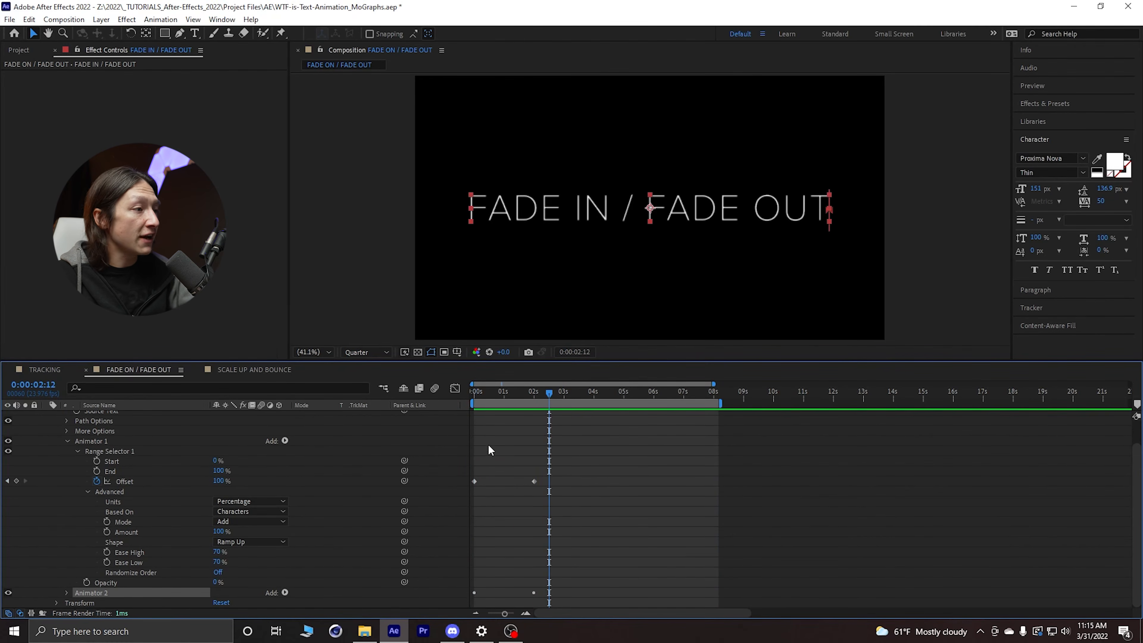
# Step: Move Animator 2's Offset keyframes to about 6 and 8 seconds, near the end of the work area
pyautogui.press('u')
pyautogui.click(111, 447)
pyautogui.moveTo(552, 449); pyautogui.dragTo(450, 468)
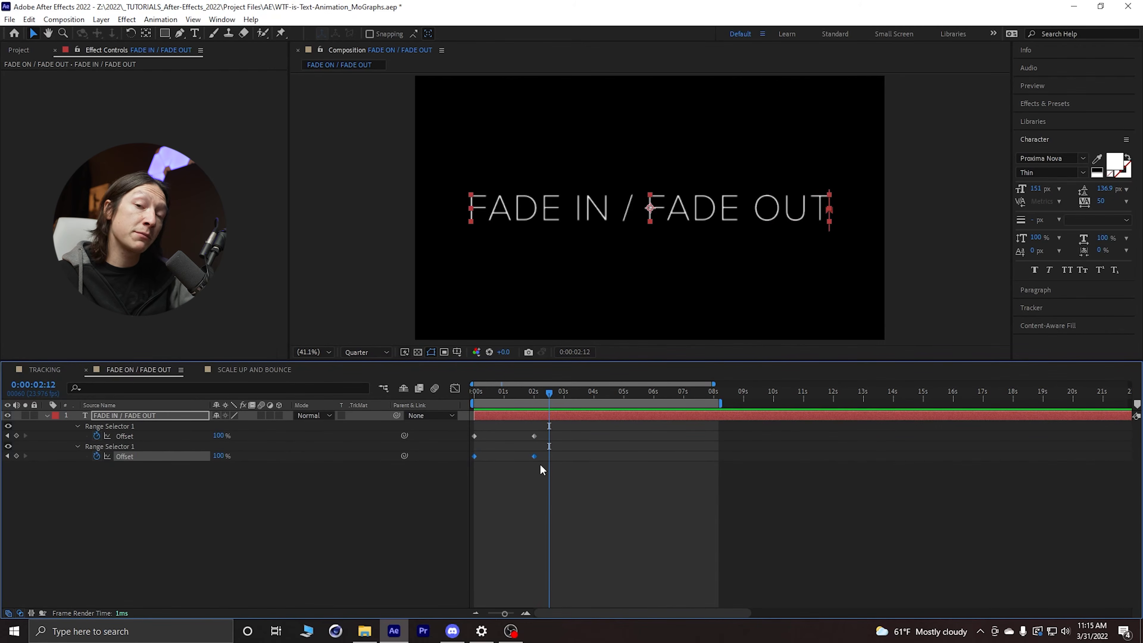
pyautogui.moveTo(535, 457); pyautogui.dragTo(670, 466)
pyautogui.moveTo(549, 392); pyautogui.dragTo(696, 443)
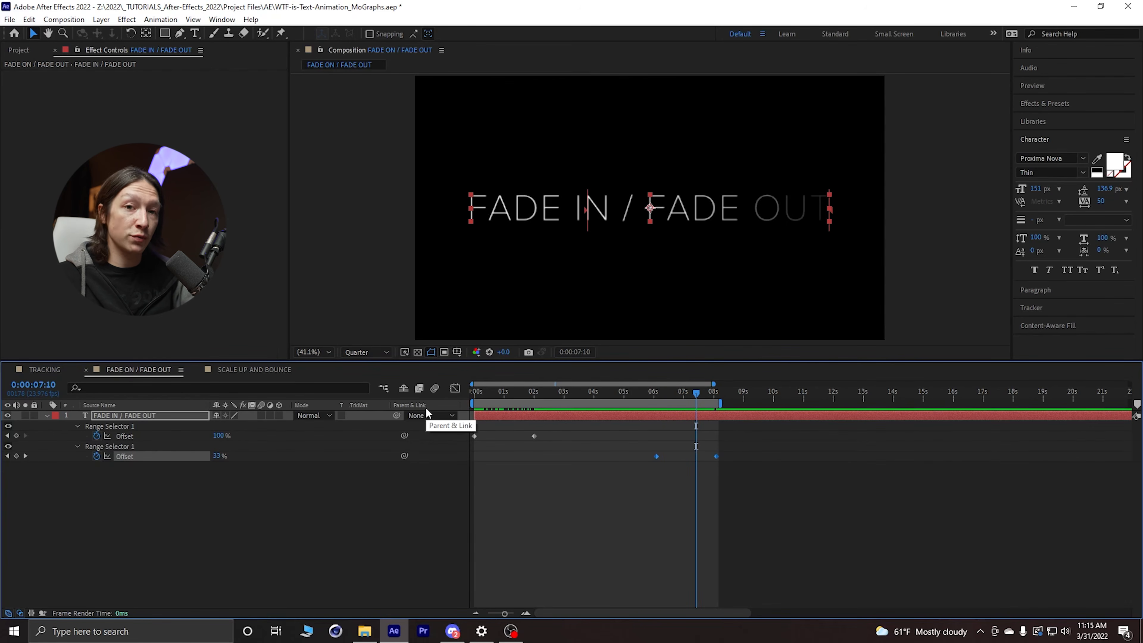
# Step: Reveal Animator 2's range selector Advanced options and set its Shape to Ramp Down
pyautogui.click(46, 415)
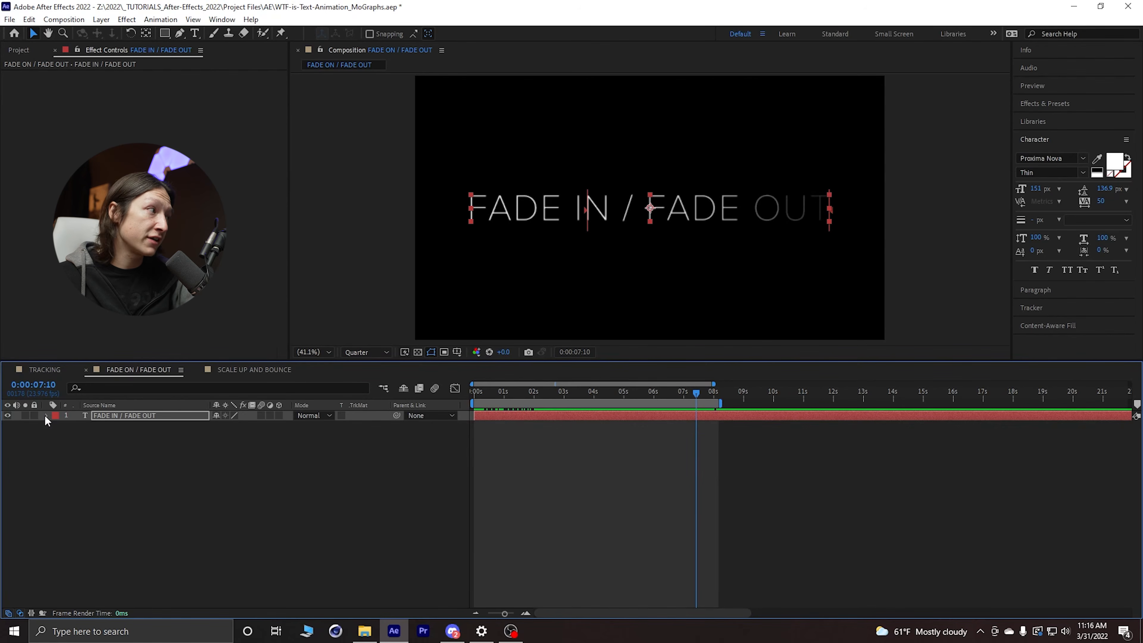
pyautogui.click(45, 415)
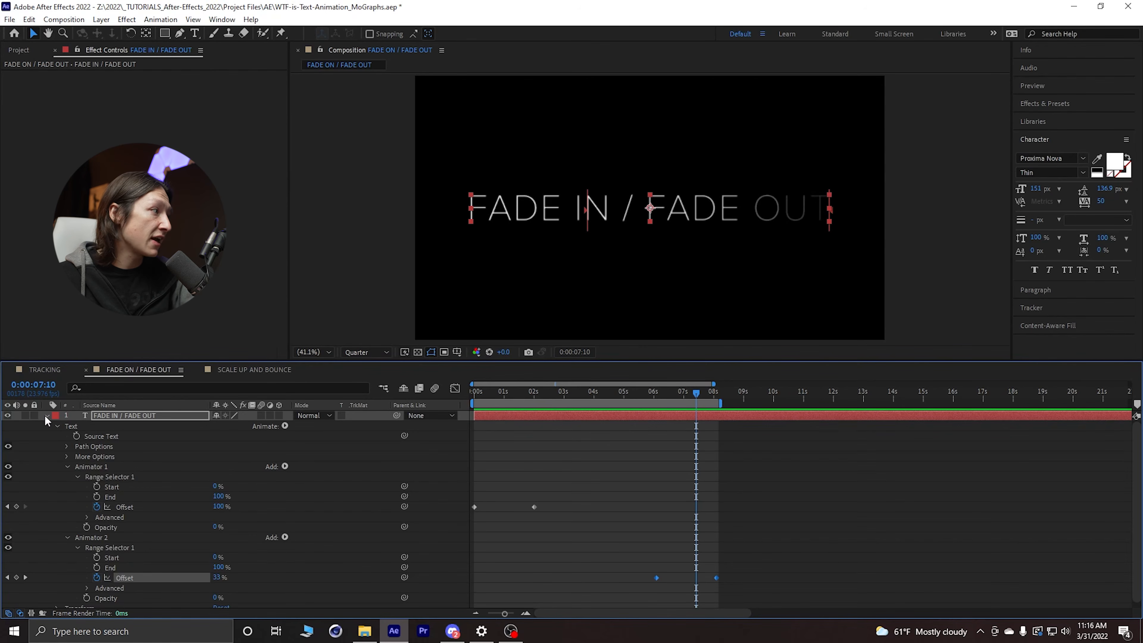
pyautogui.click(96, 536)
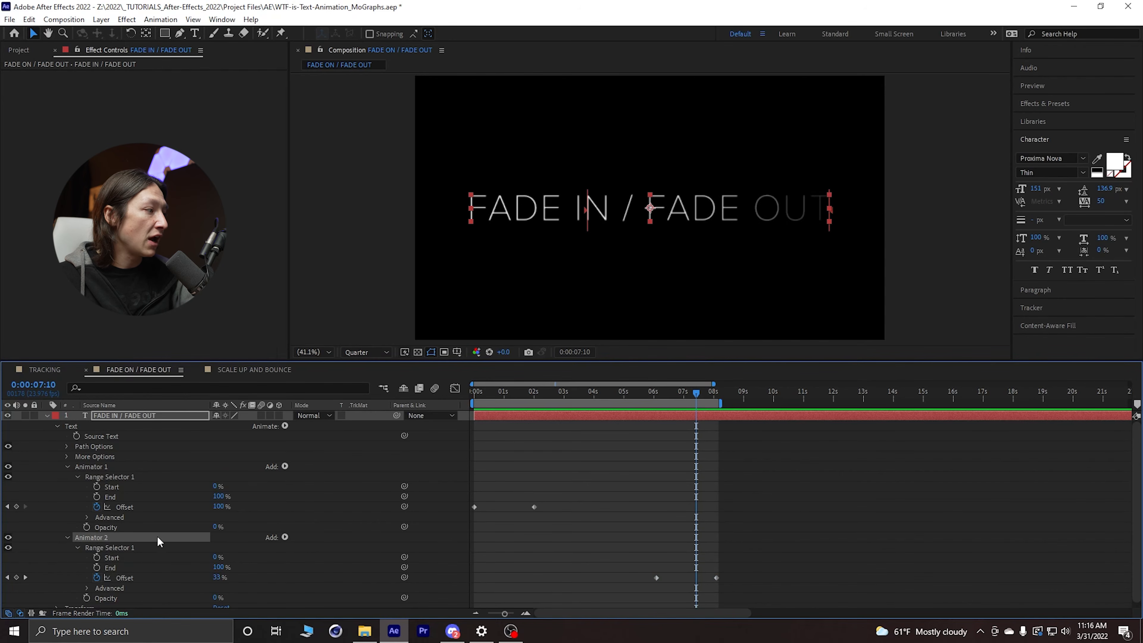
pyautogui.scroll(-1, 122, 539)
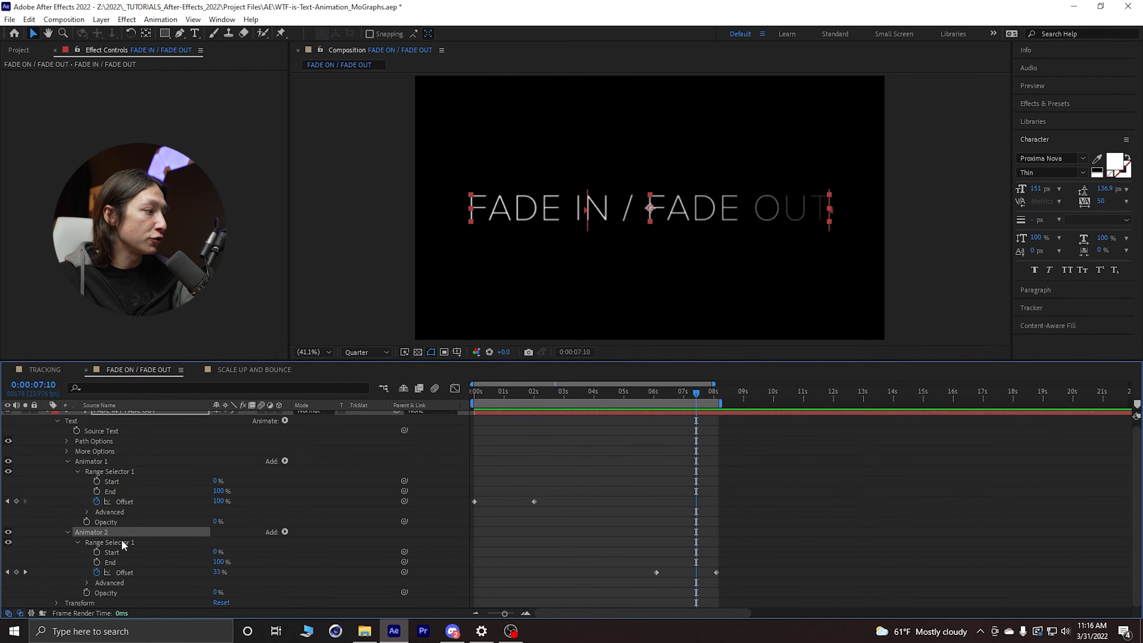
pyautogui.click(86, 583)
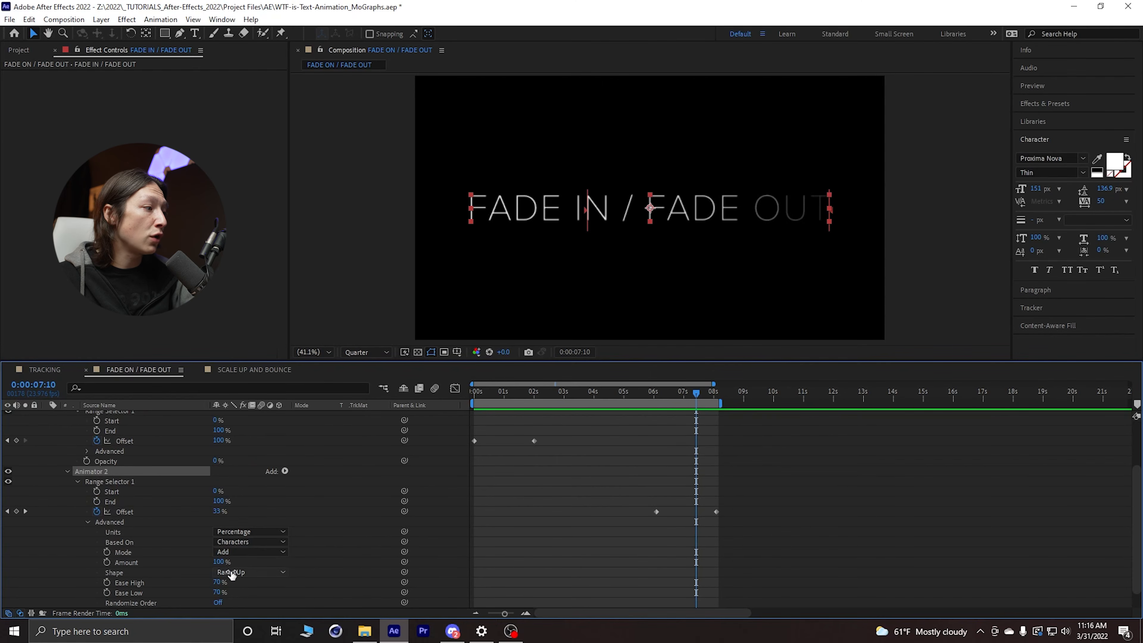
pyautogui.click(251, 573)
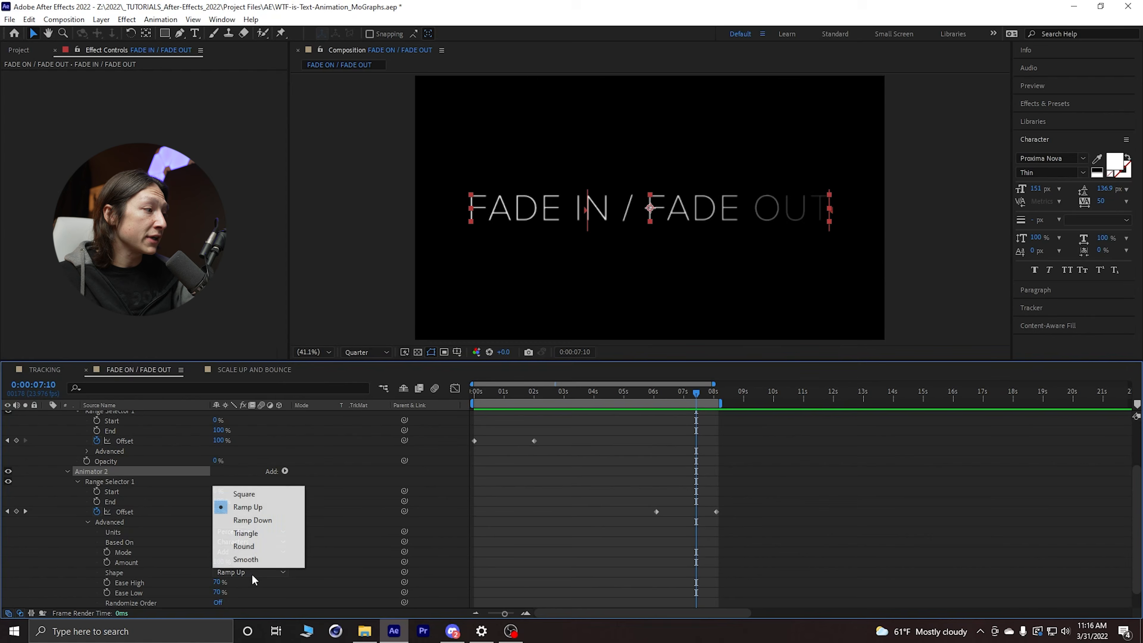
pyautogui.click(253, 520)
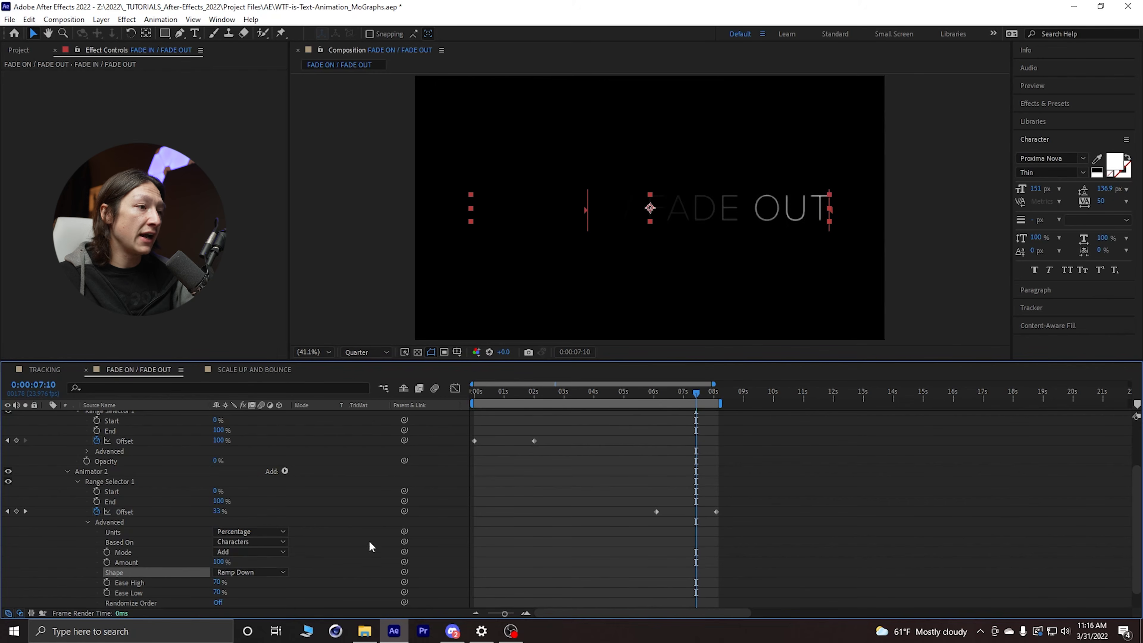
# Step: Return to the start and play the combined fade-in and fade-out animation
pyautogui.moveTo(628, 393); pyautogui.dragTo(475, 393)
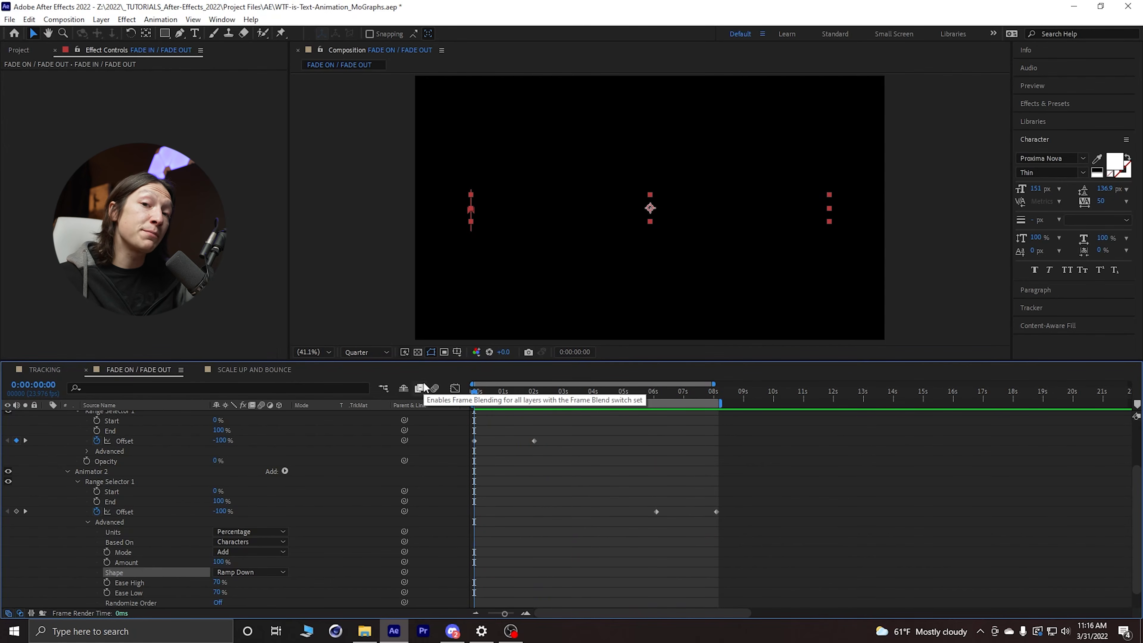
pyautogui.press('space')
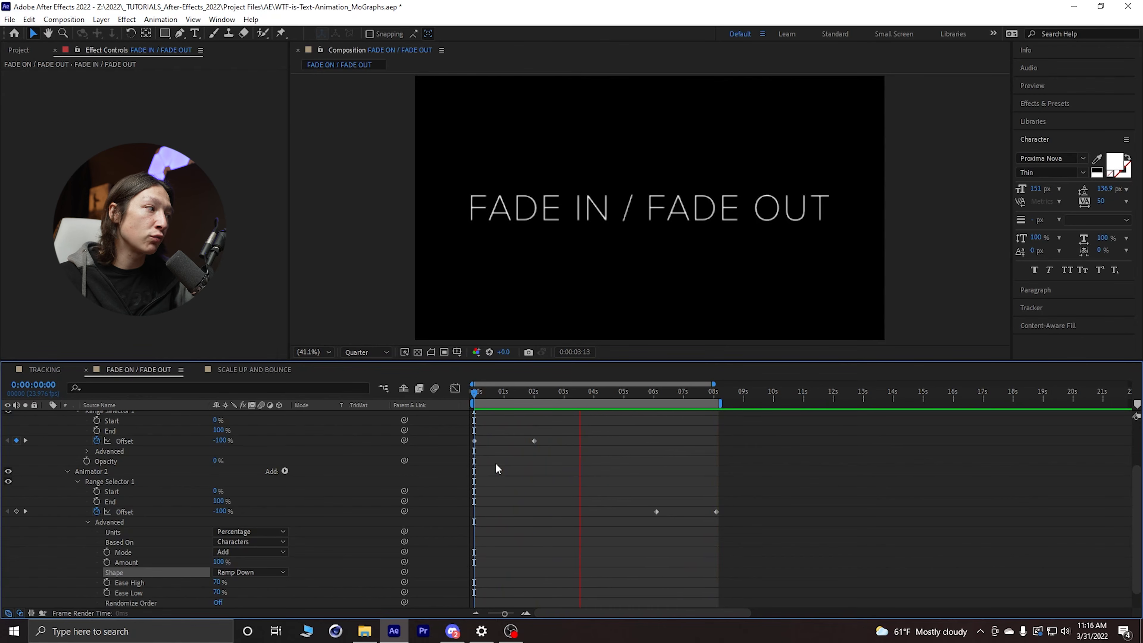
pyautogui.moveTo(536, 390); pyautogui.dragTo(474, 390)
# Step: Select Animator 1's Offset keyframes
pyautogui.moveTo(557, 454); pyautogui.dragTo(464, 443)
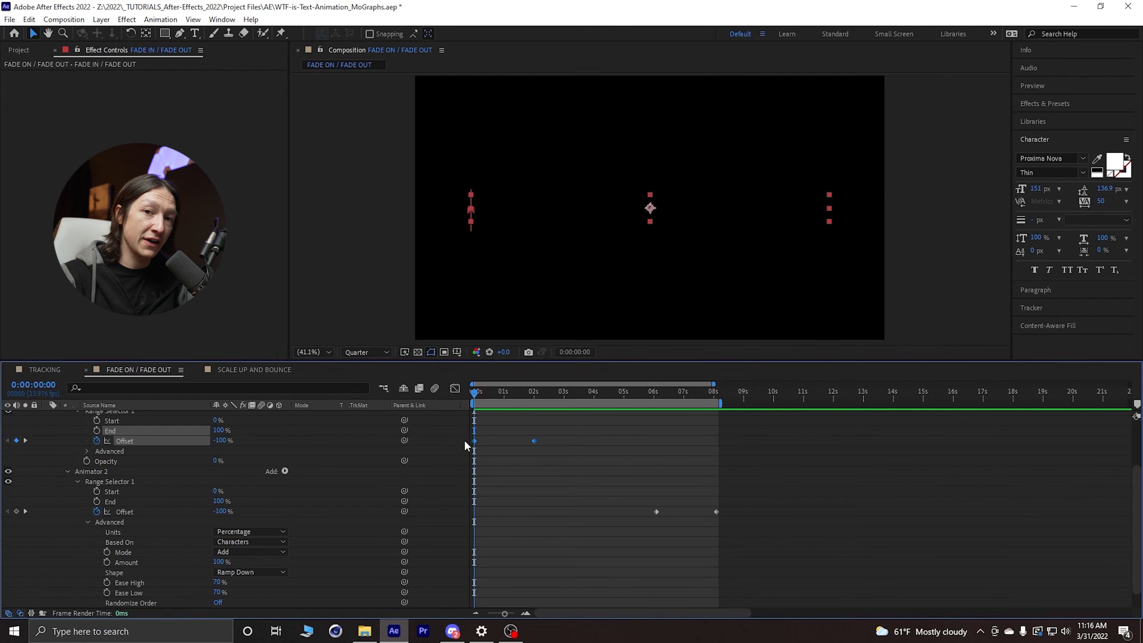